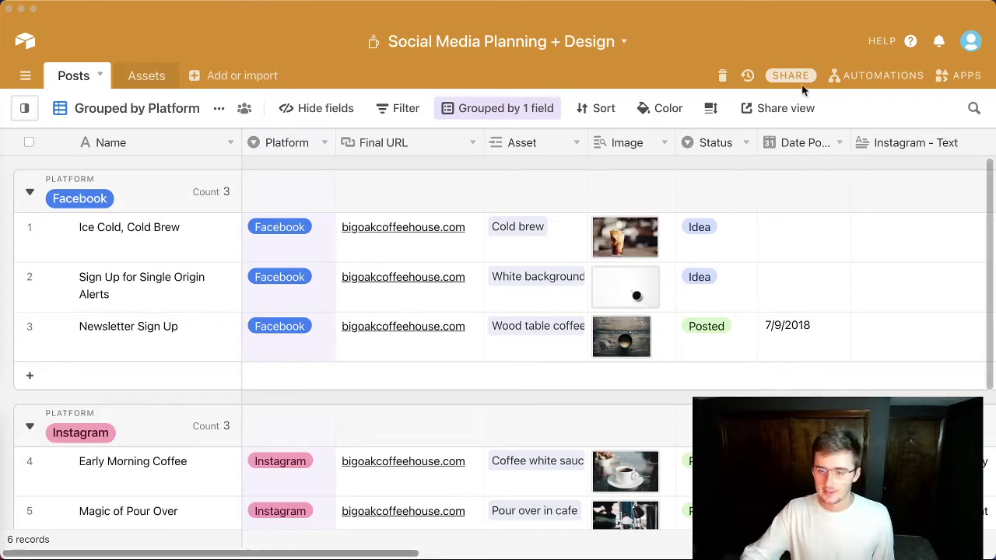
# Step: Show the base's apps dashboard and close it again
pyautogui.click(964, 77)
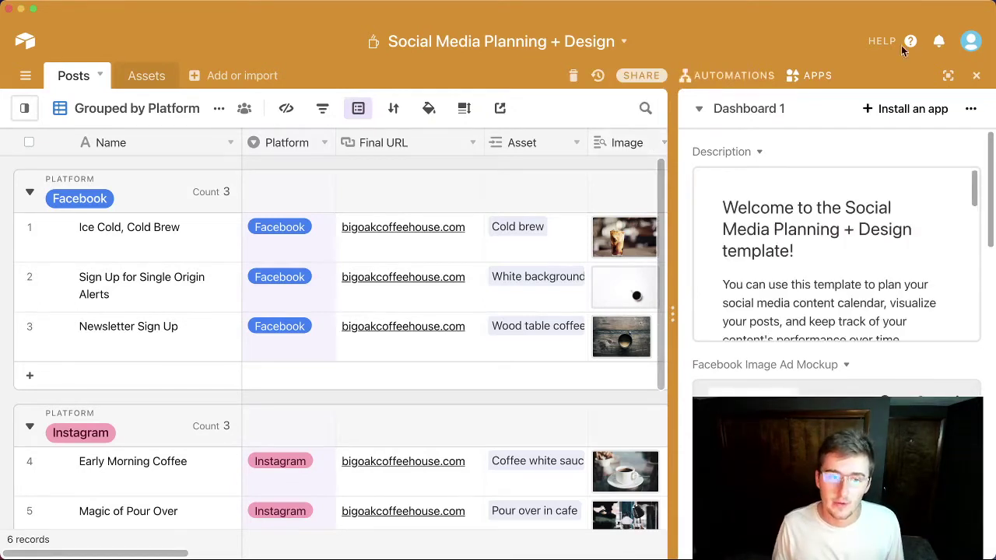
pyautogui.click(978, 77)
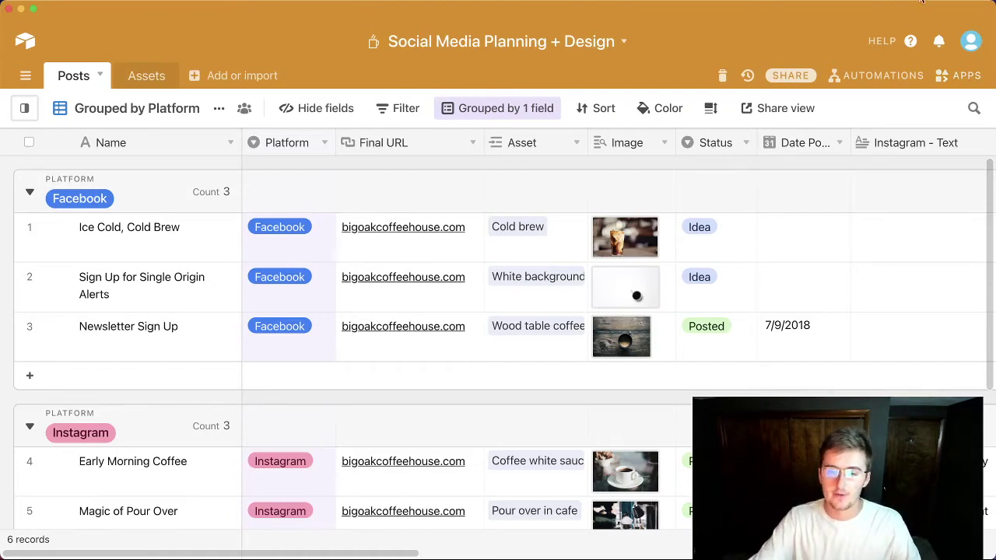
# Step: Examine the Assets table's records grouped by type and compare them with the records in the Posts table
pyautogui.click(154, 84)
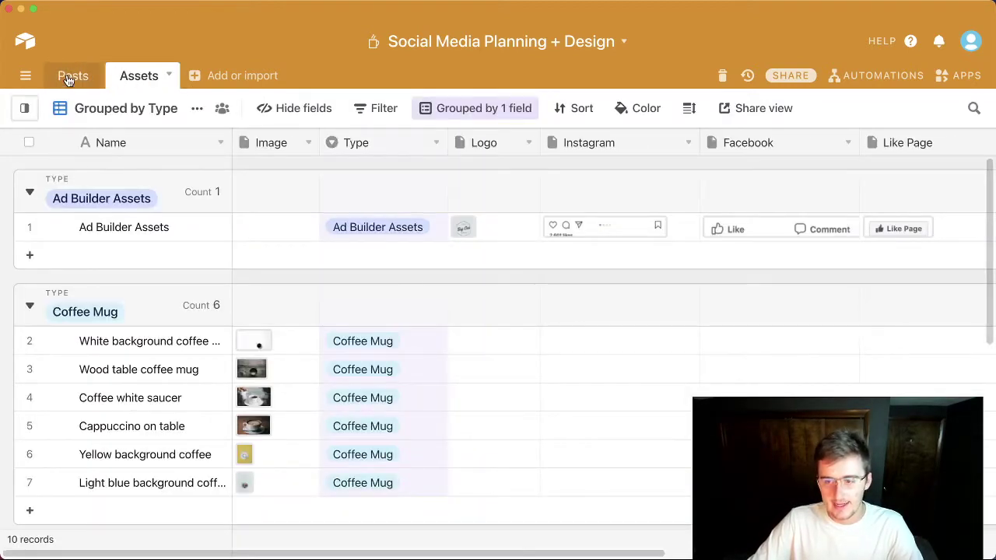
pyautogui.click(68, 80)
pyautogui.scroll(-3, 607, 323)
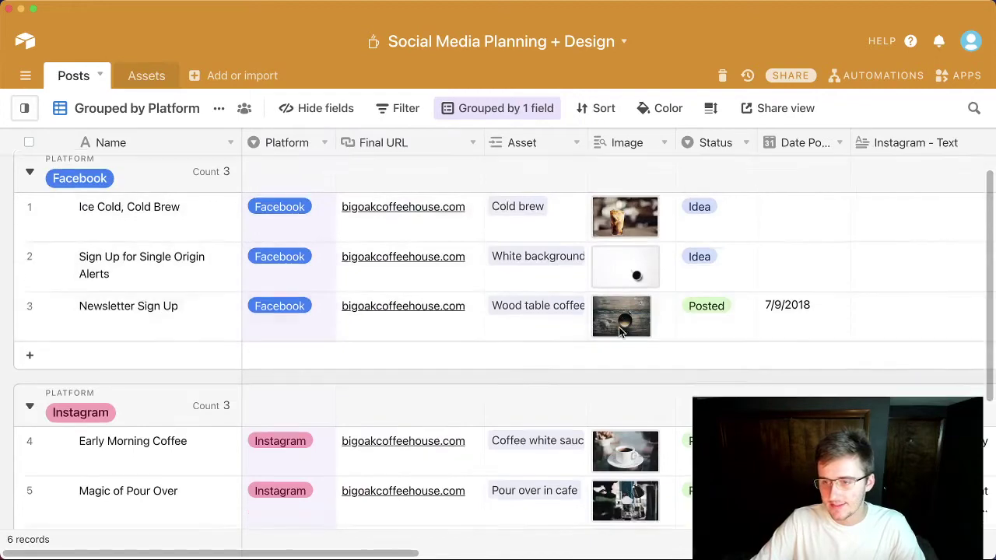
pyautogui.click(150, 78)
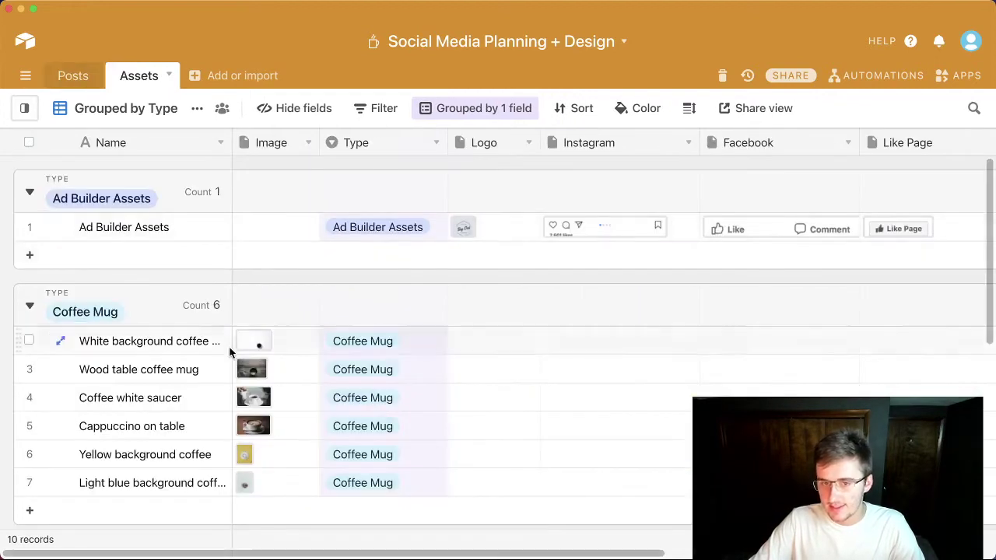
pyautogui.scroll(-4, 246, 439)
pyautogui.scroll(1, 246, 439)
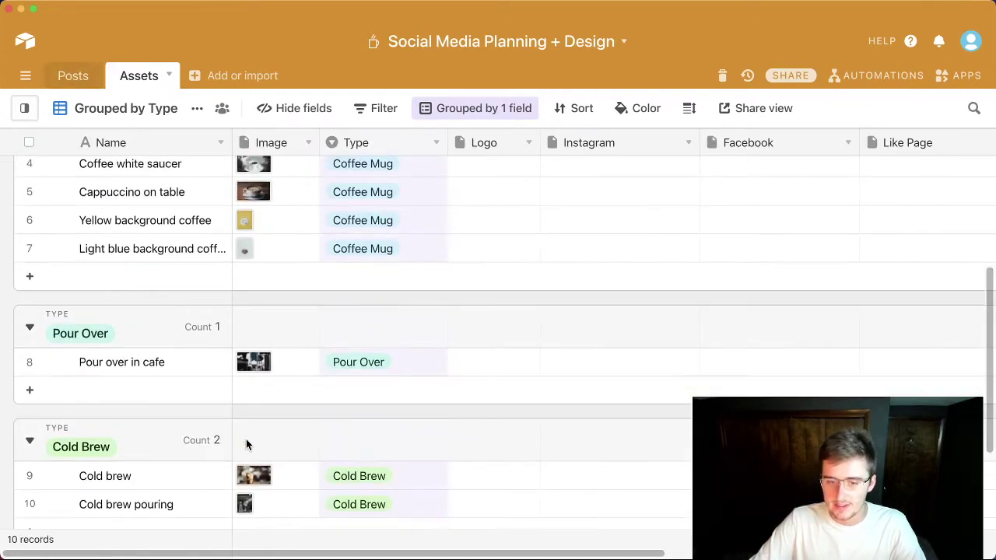
pyautogui.scroll(5, 246, 445)
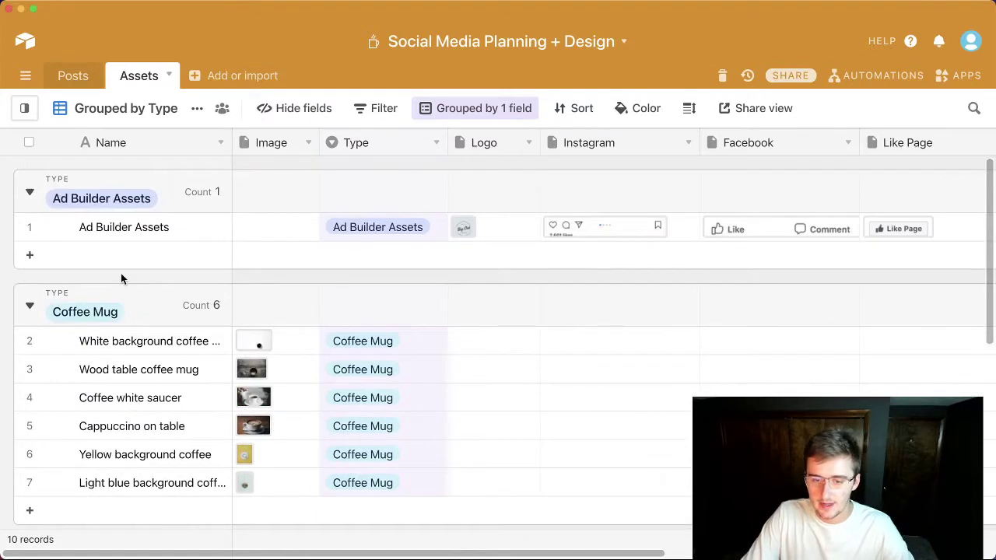
# Step: Review the Posts records grouped by platform, selecting the Platform cells of the three Instagram posts
pyautogui.click(71, 73)
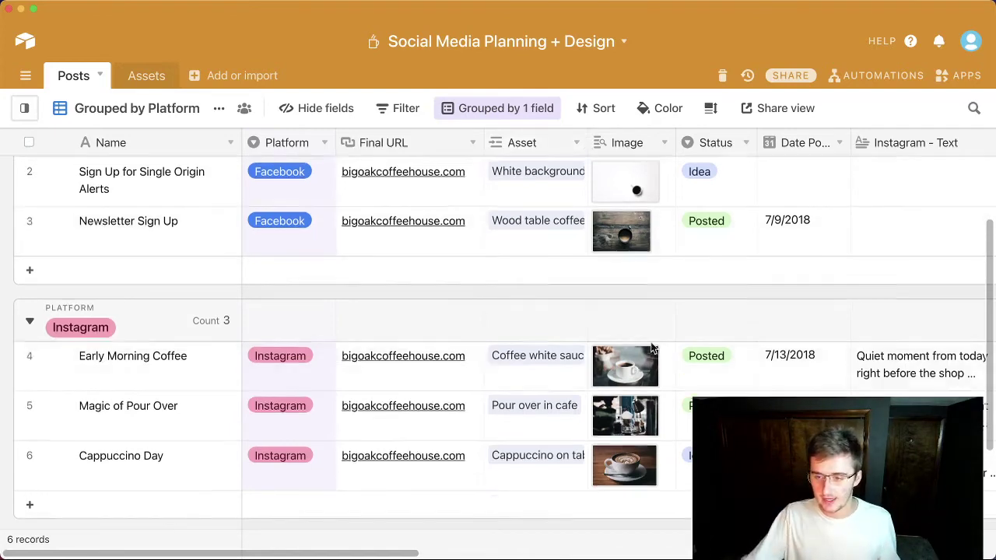
pyautogui.scroll(3, 652, 348)
pyautogui.scroll(-5, 652, 349)
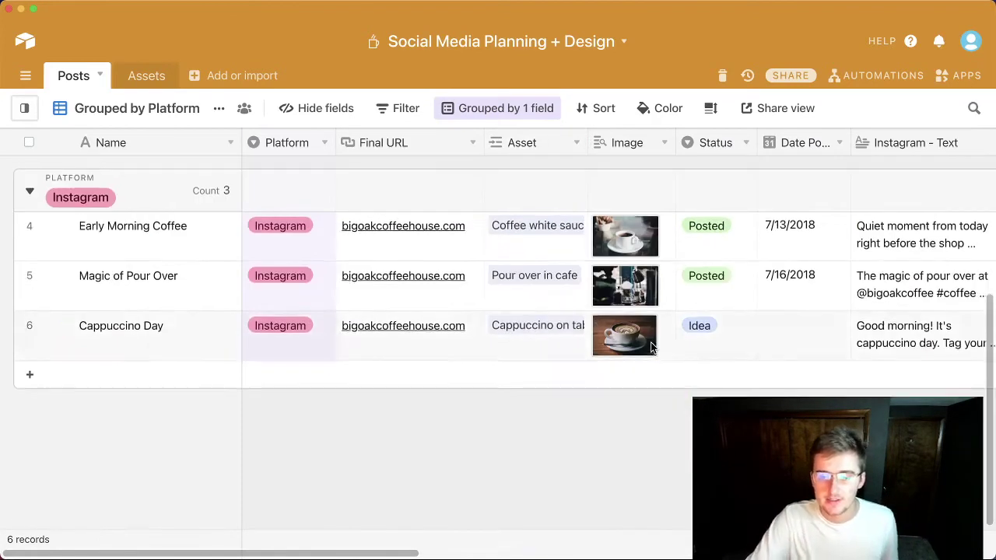
pyautogui.scroll(3, 615, 221)
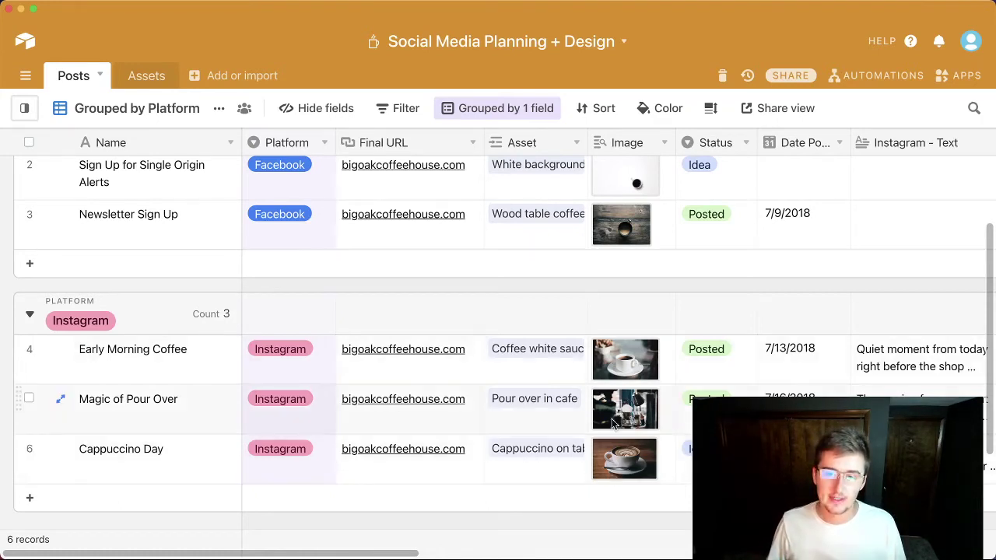
pyautogui.moveTo(286, 356); pyautogui.dragTo(279, 469)
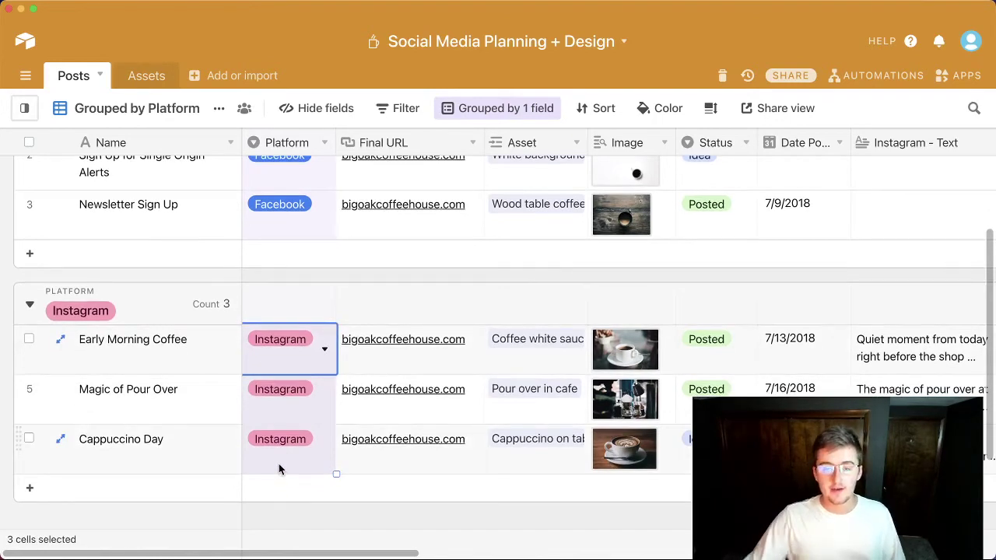
pyautogui.scroll(3, 279, 467)
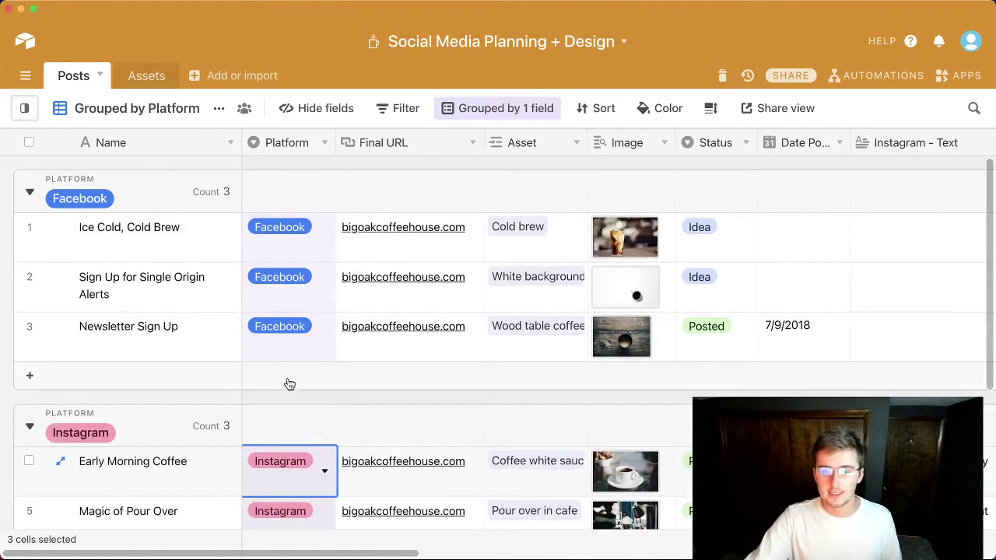
pyautogui.scroll(-1, 270, 488)
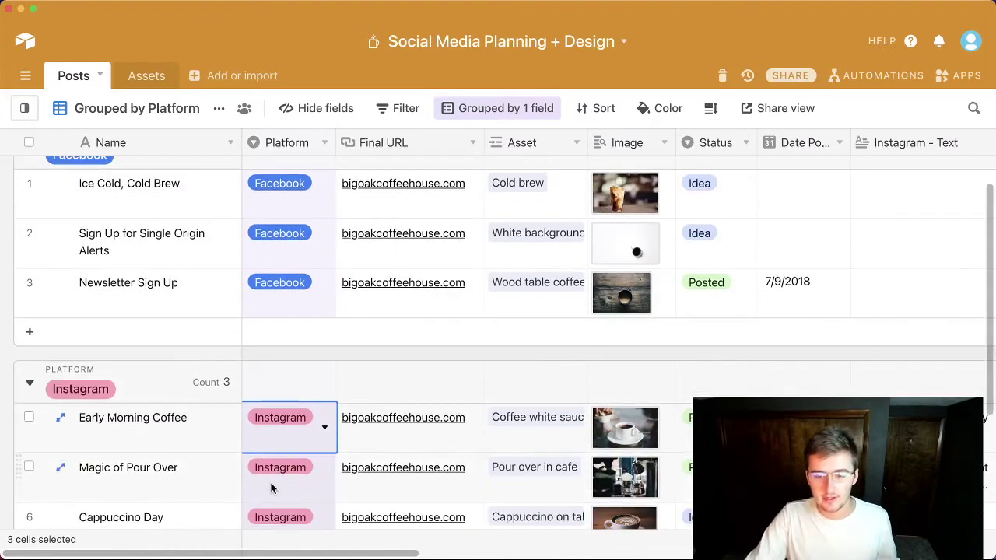
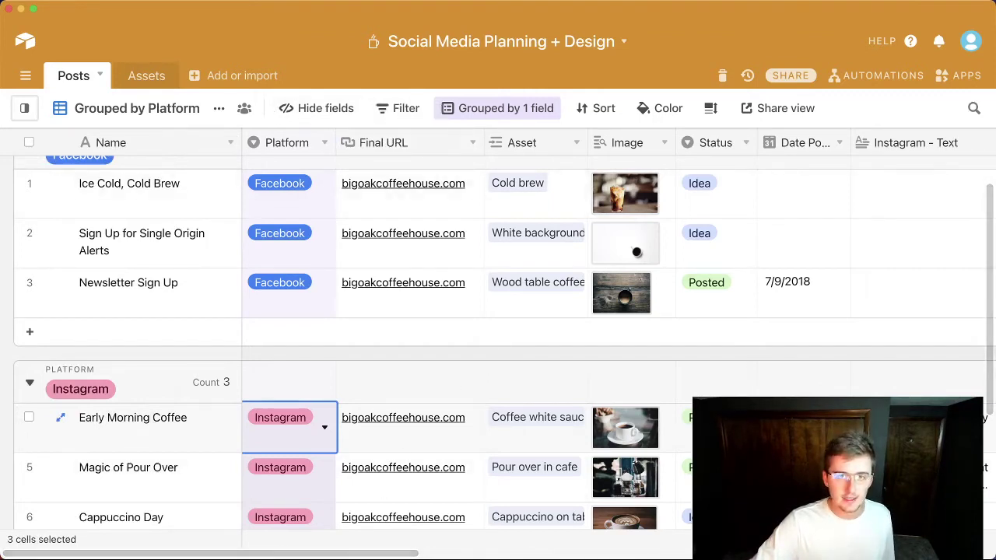
pyautogui.moveTo(367, 554)
pyautogui.mouseDown()
pyautogui.moveTo(423, 555)
pyautogui.moveTo(364, 555)
pyautogui.mouseUp()
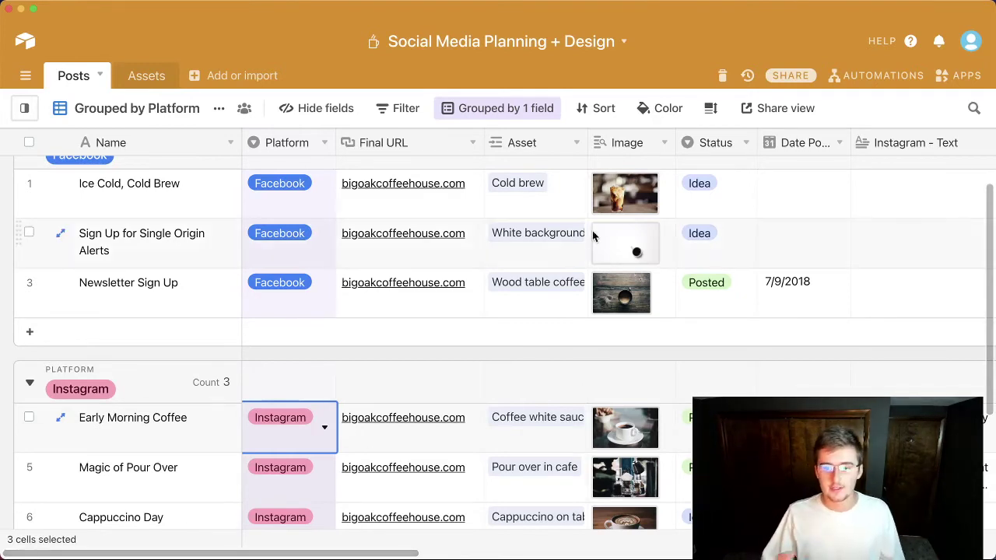
pyautogui.click(723, 195)
pyautogui.scroll(1, 722, 202)
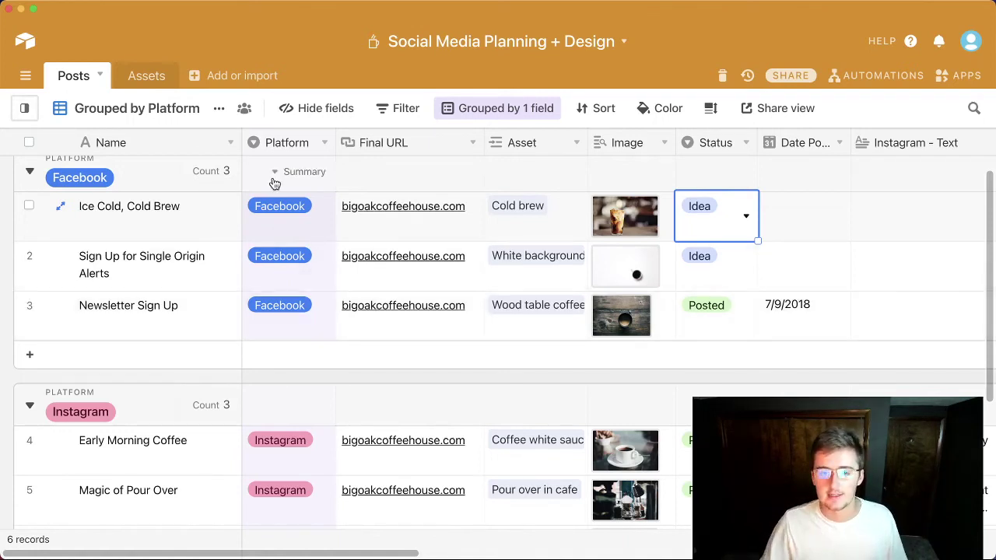
pyautogui.click(138, 75)
pyautogui.click(73, 75)
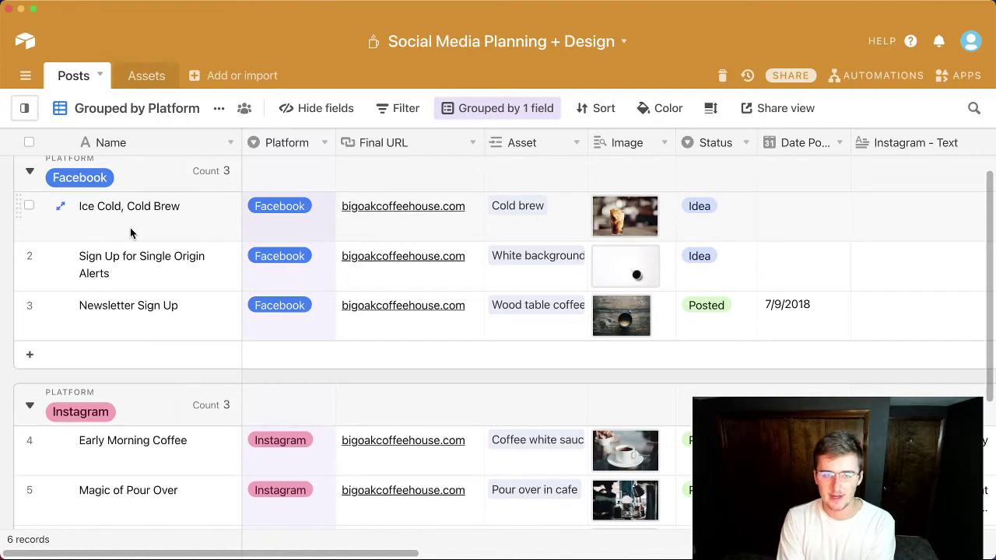
pyautogui.click(144, 78)
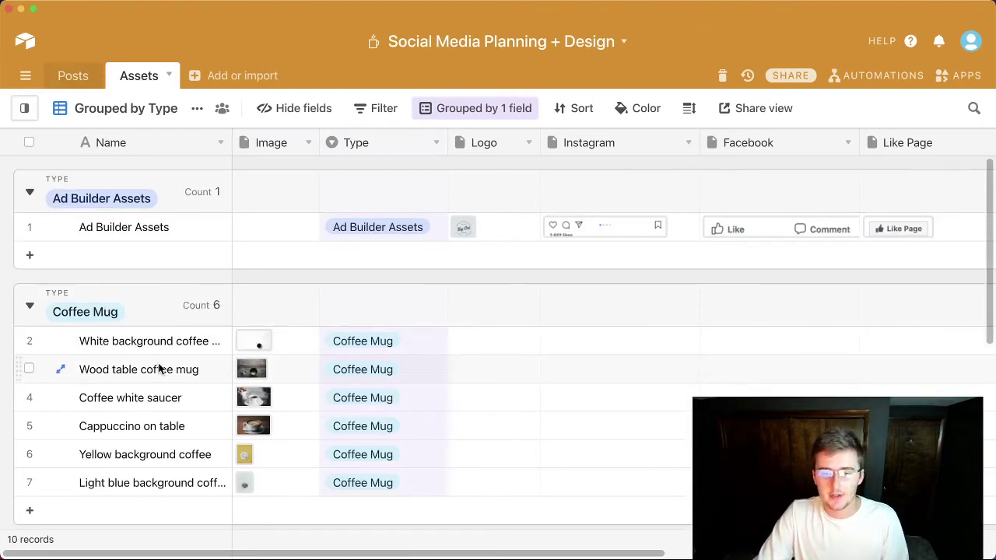
pyautogui.rightClick(376, 142)
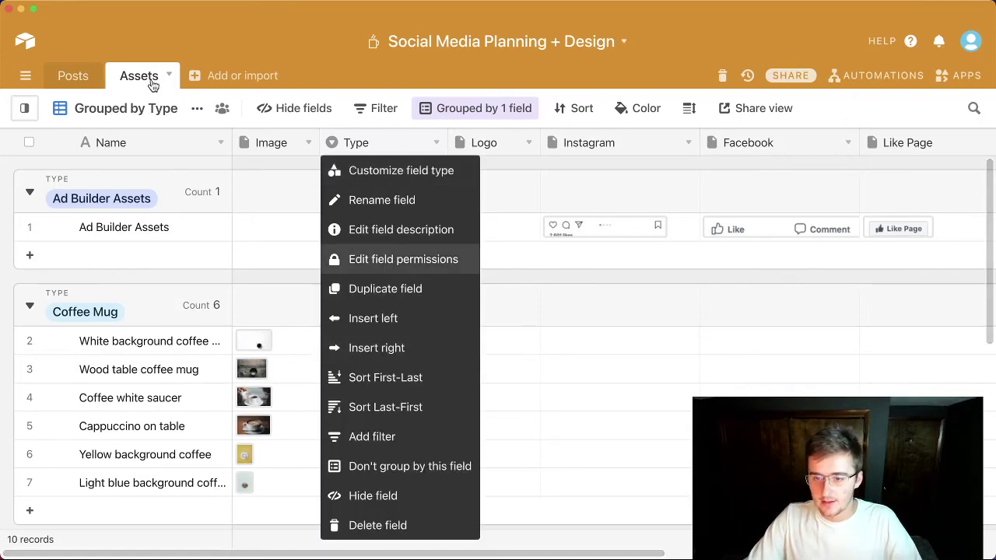
# Step: Insert a Long text field with rich text formatting enabled directly after the Final URL field in the Posts table
pyautogui.click(73, 78)
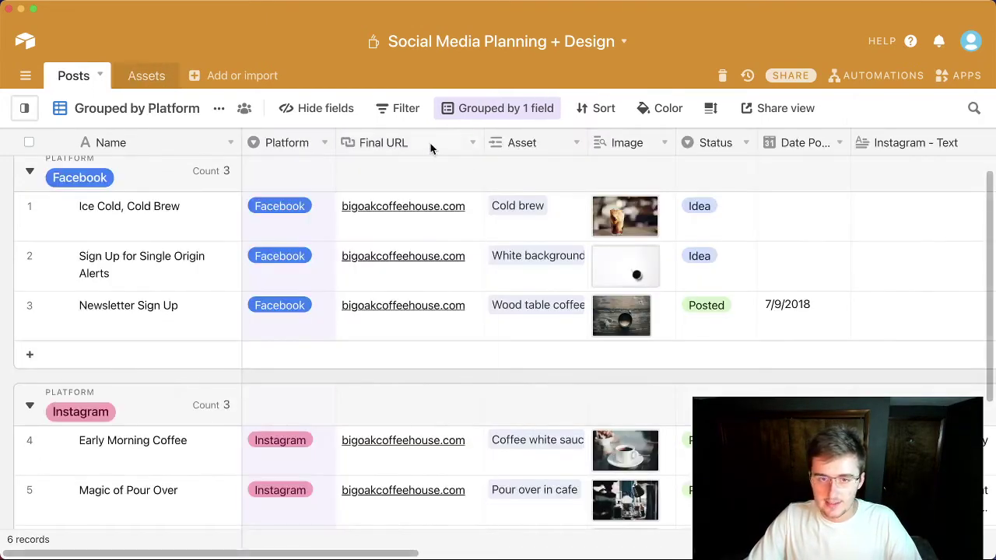
pyautogui.rightClick(432, 147)
pyautogui.click(420, 348)
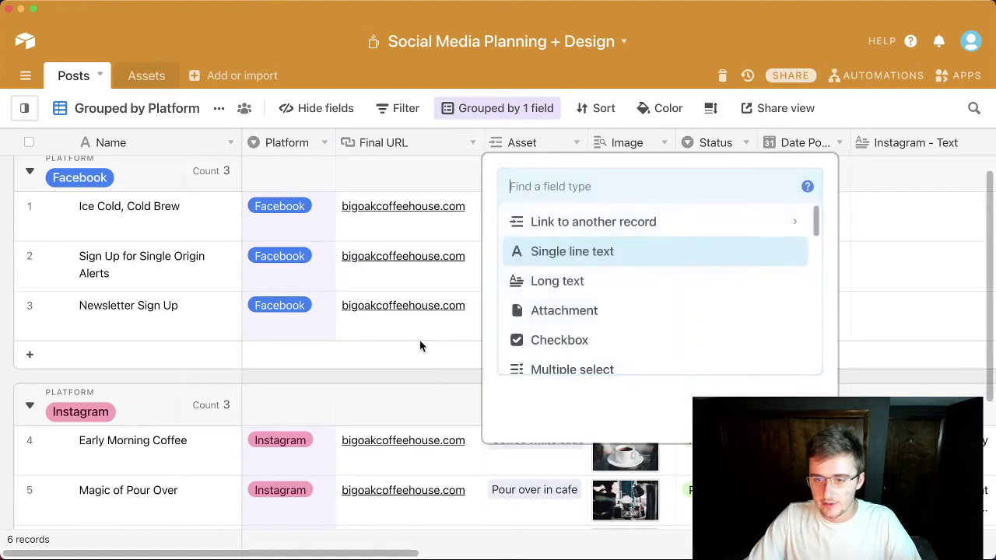
pyautogui.click(627, 280)
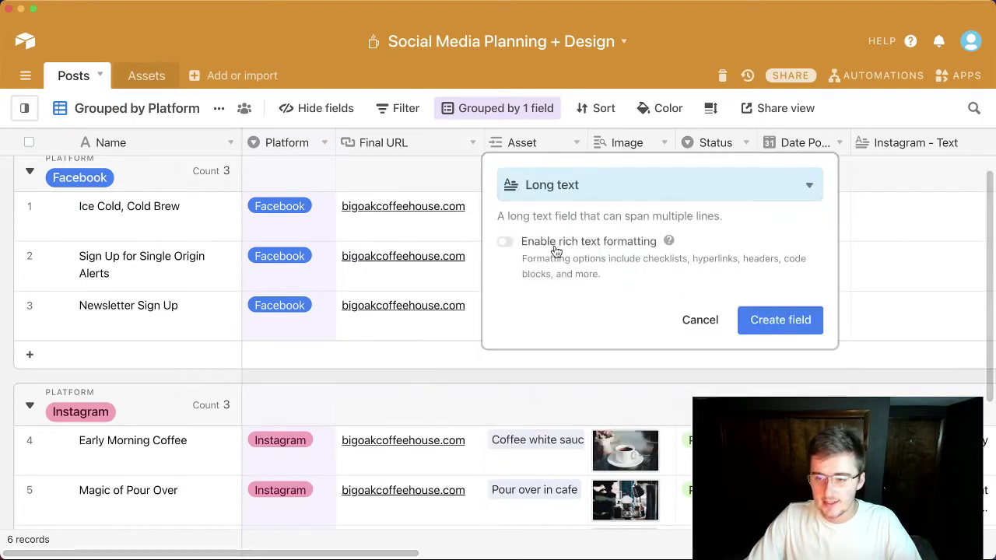
pyautogui.click(505, 242)
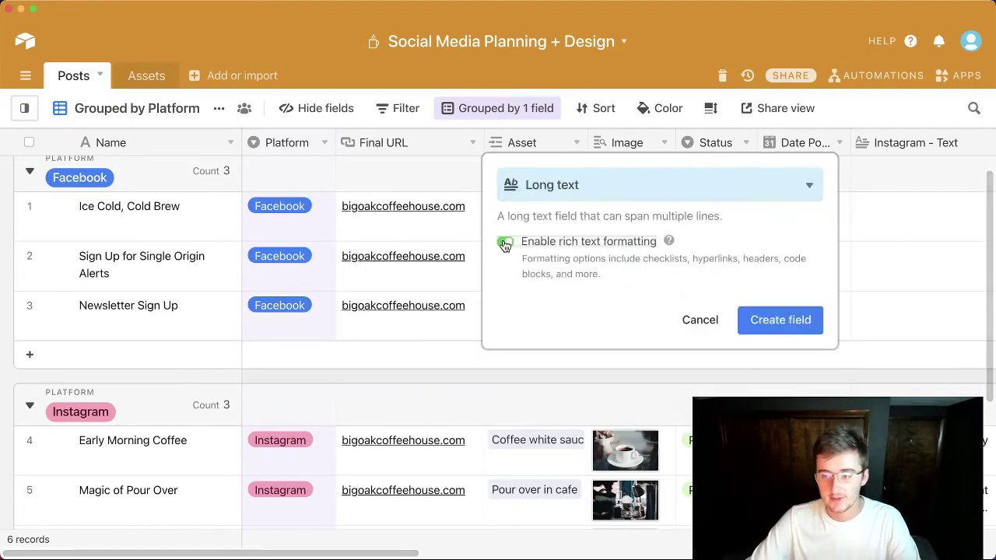
pyautogui.click(817, 321)
pyautogui.click(470, 225)
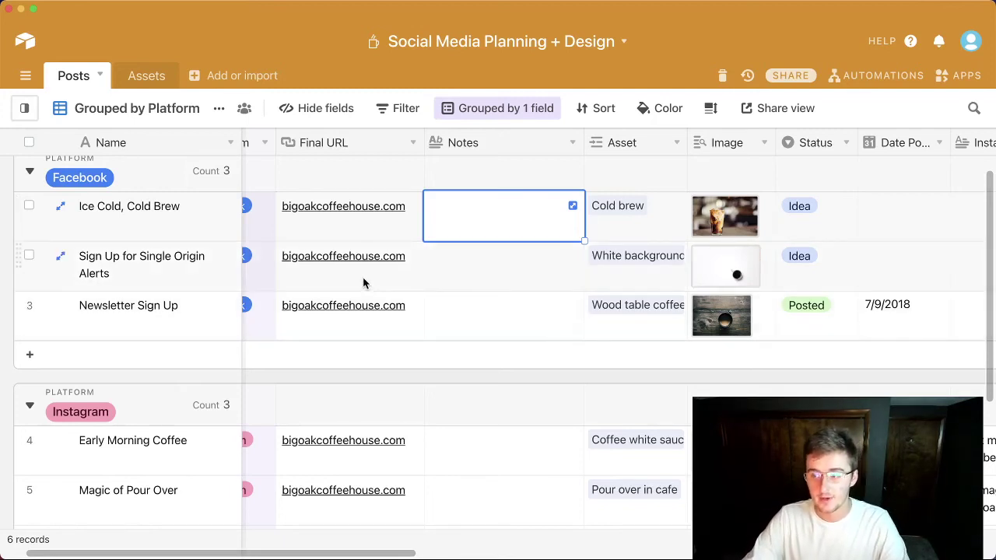
# Step: Create the suggested "Date Posted" Calendar view for the Posts table
pyautogui.click(24, 108)
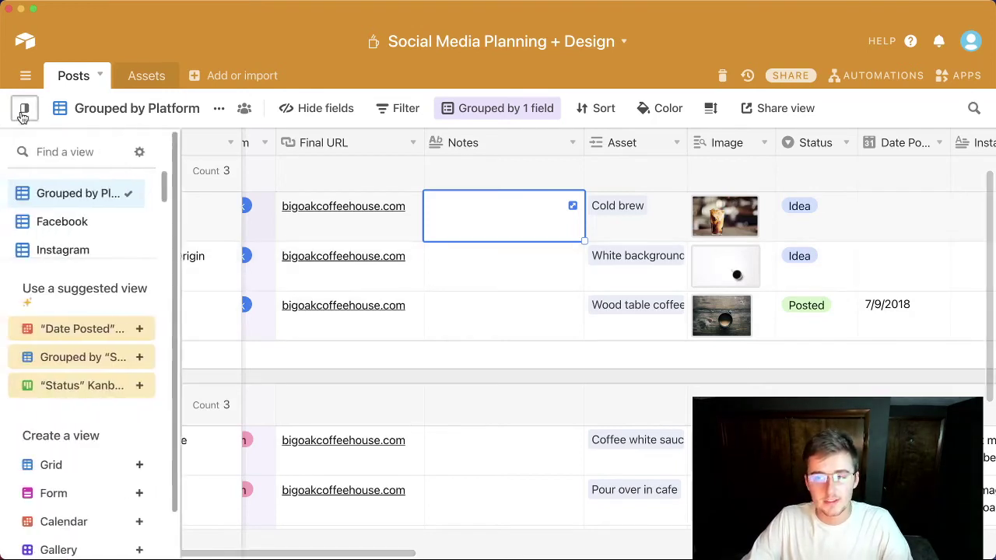
pyautogui.scroll(-5, 85, 227)
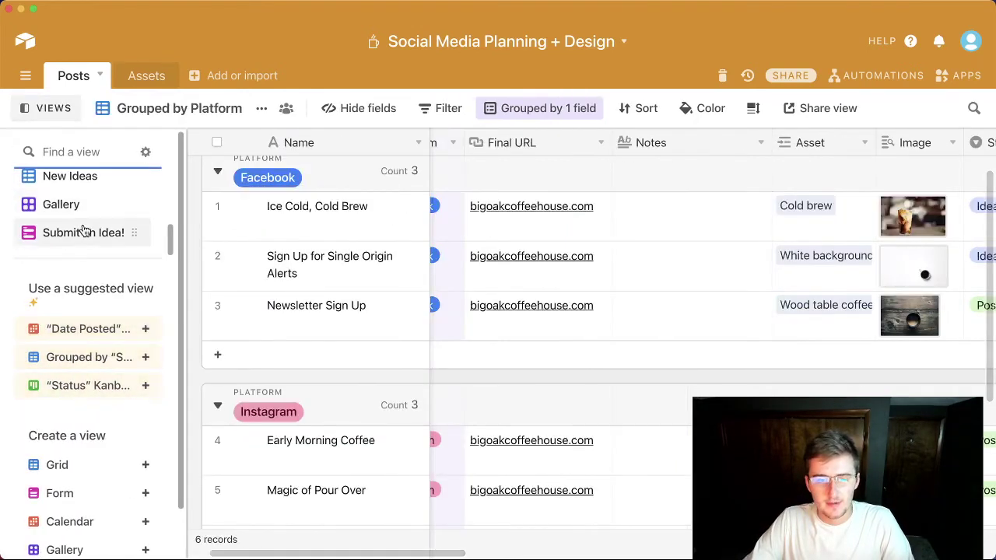
pyautogui.scroll(4, 81, 229)
pyautogui.scroll(1, 85, 229)
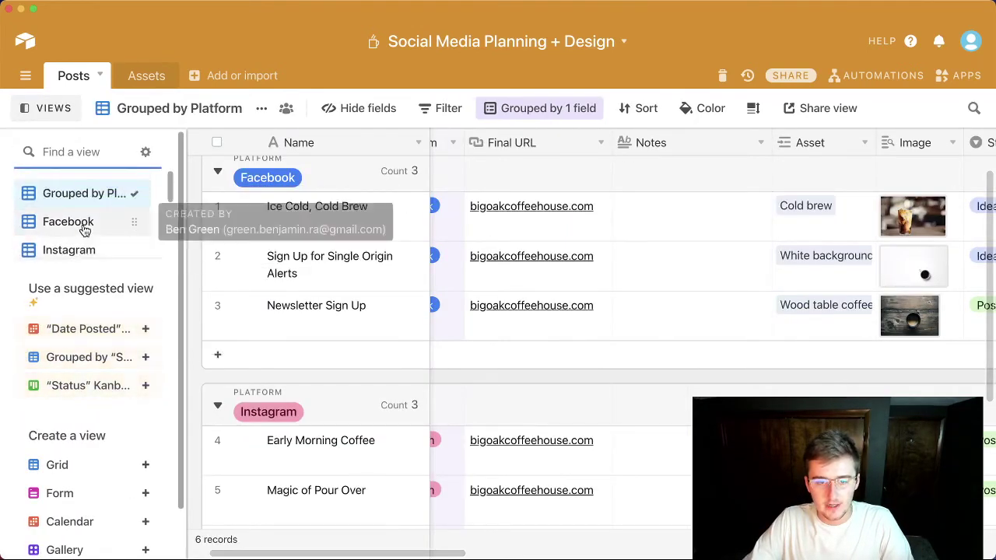
pyautogui.click(86, 329)
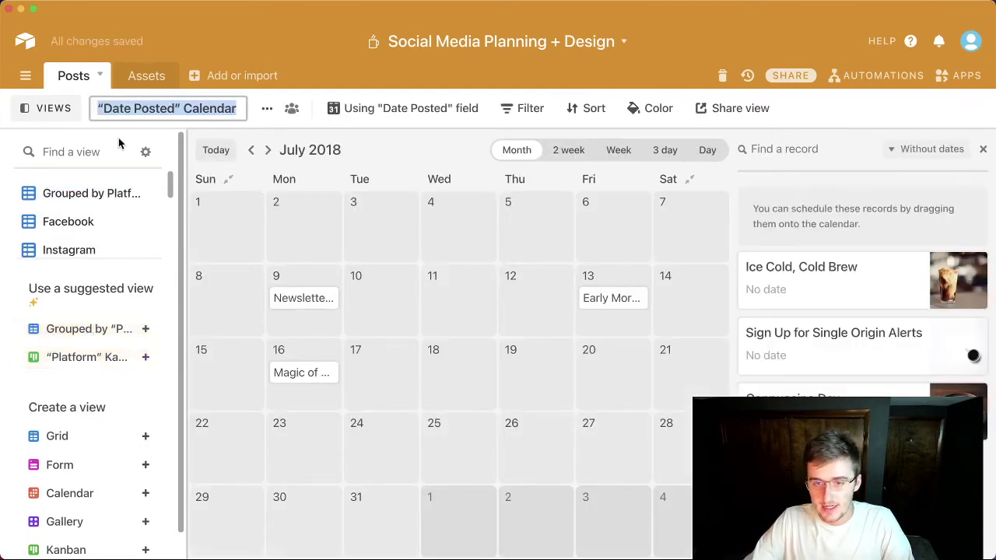
pyautogui.click(38, 108)
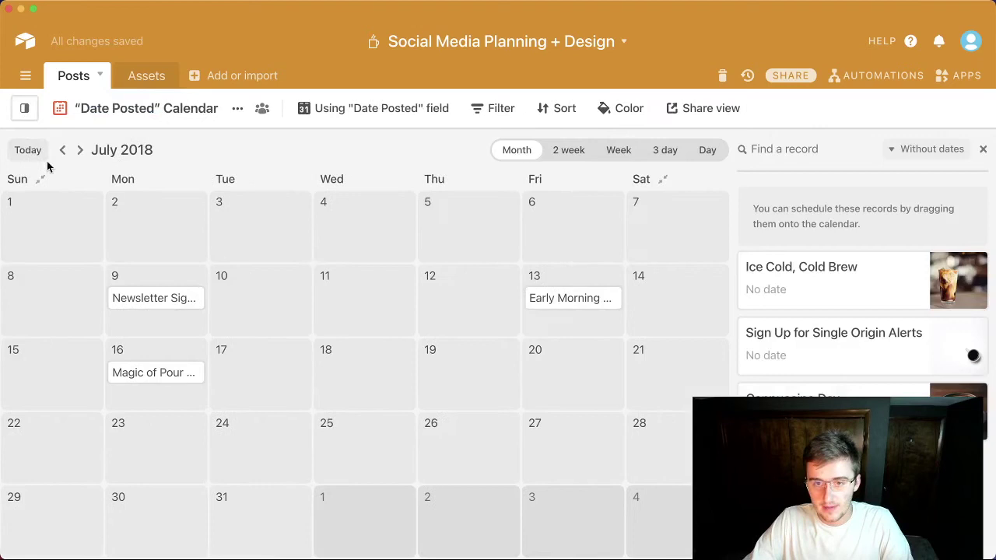
# Step: In the Grouped by Platform view, set the posting date of Sign Up for Single Origin Alerts to 1/15/2021
pyautogui.click(24, 107)
pyautogui.scroll(2, 55, 194)
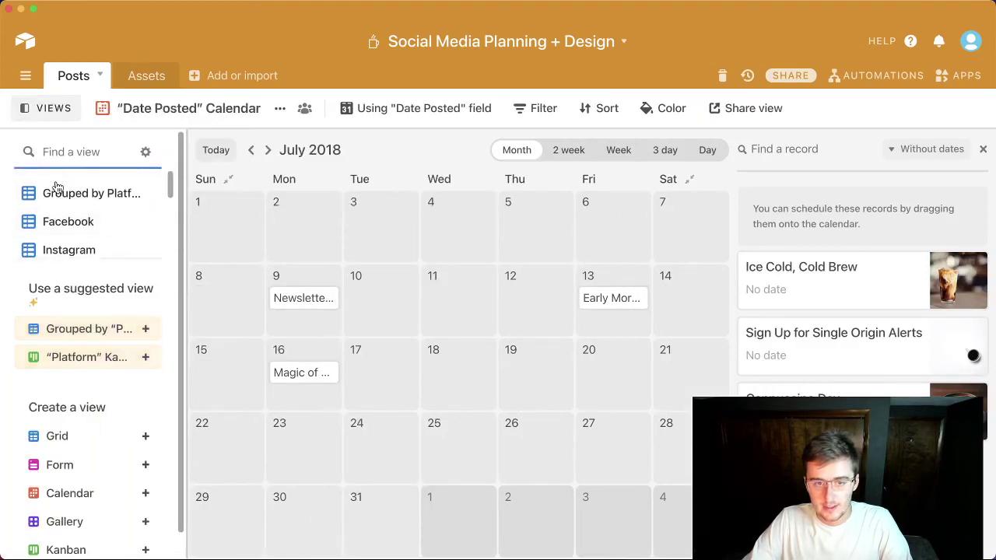
pyautogui.click(58, 195)
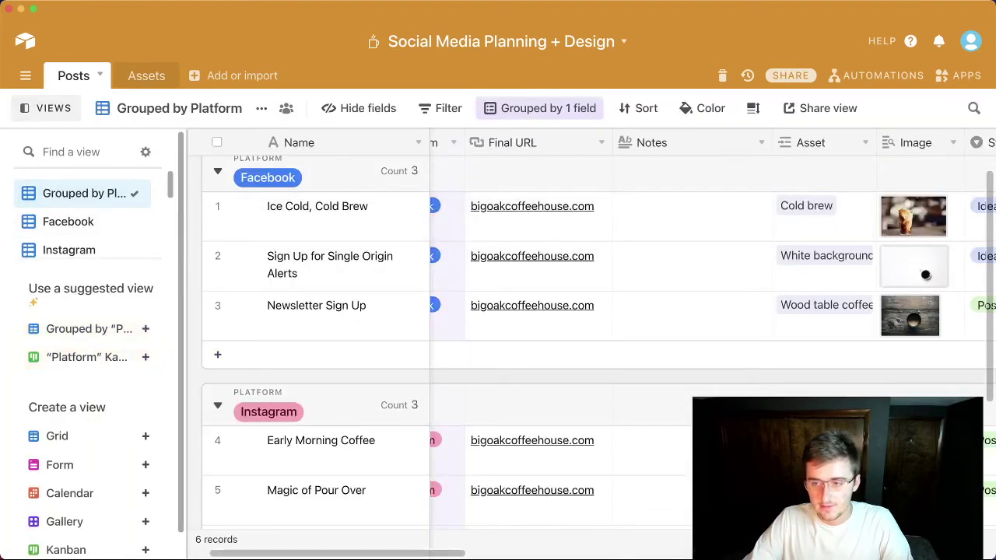
pyautogui.hscroll(5, 545, 389)
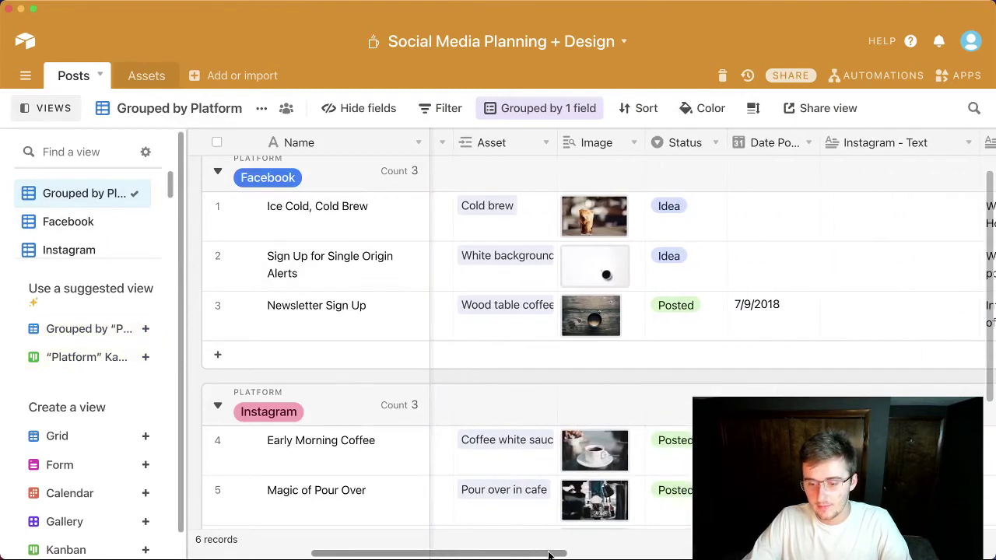
pyautogui.doubleClick(755, 260)
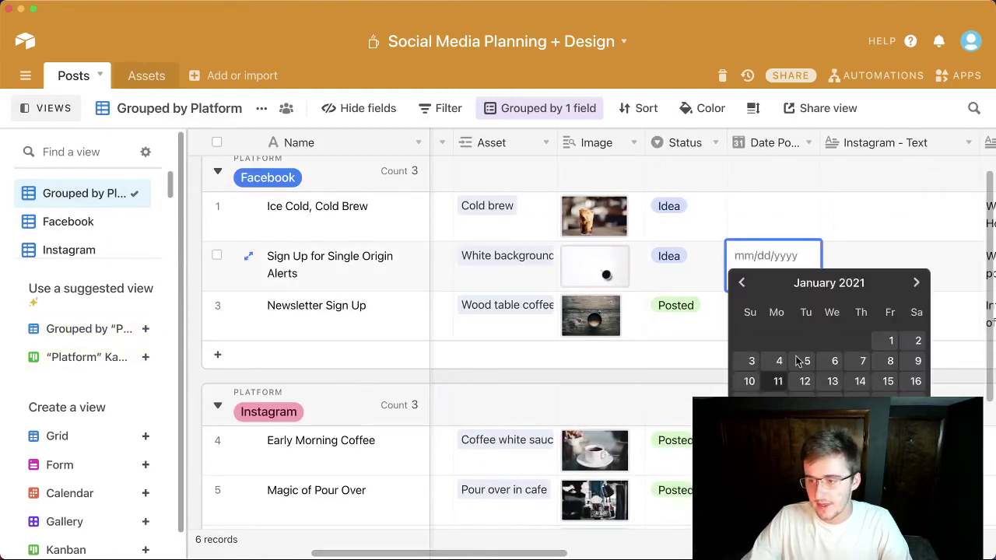
pyautogui.click(875, 382)
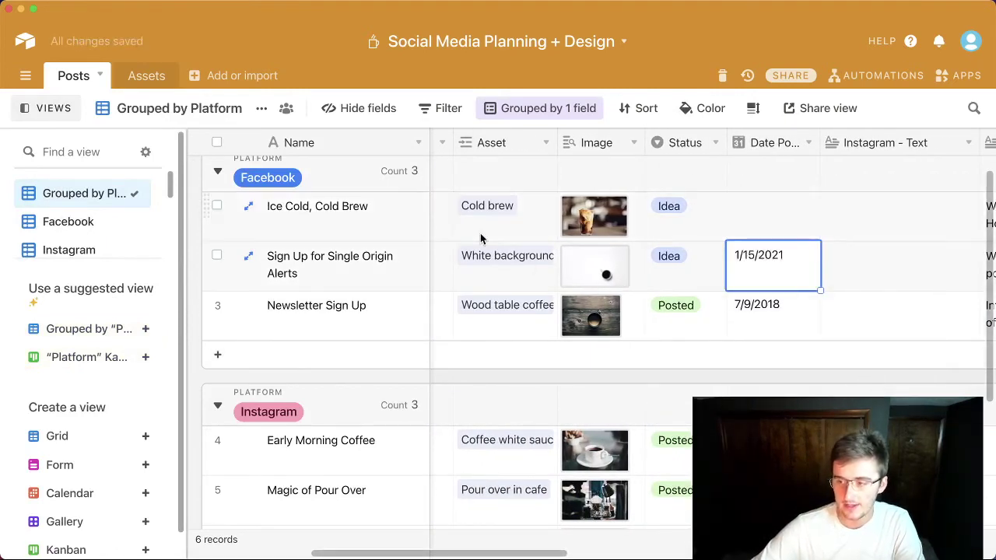
# Step: Open the "Date Posted" Calendar view and go to the current month
pyautogui.scroll(-3, 98, 248)
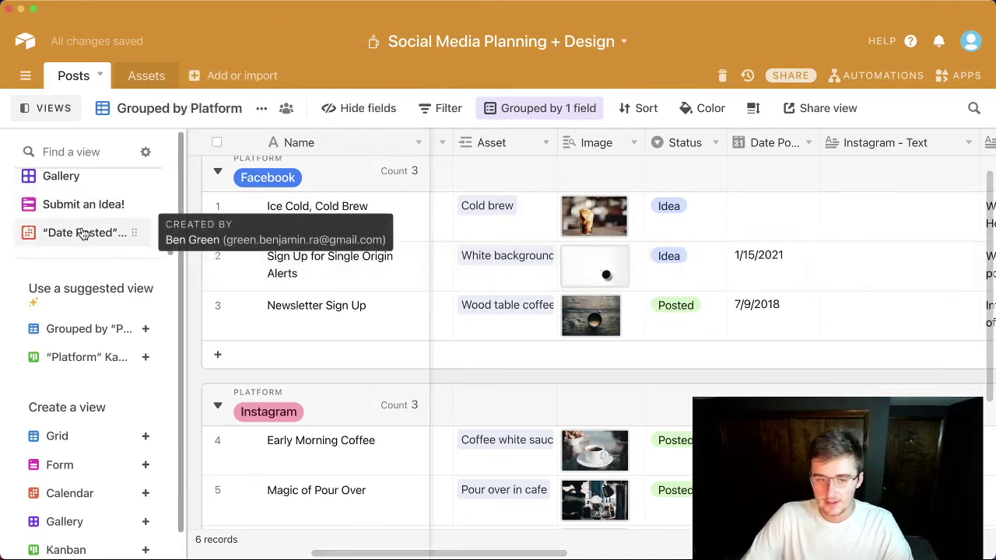
pyautogui.click(82, 232)
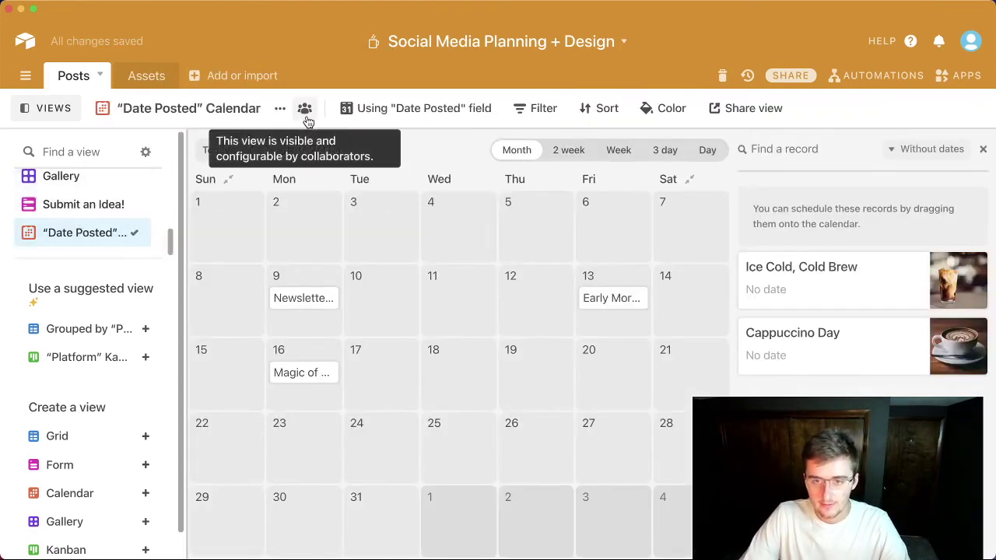
pyautogui.click(216, 149)
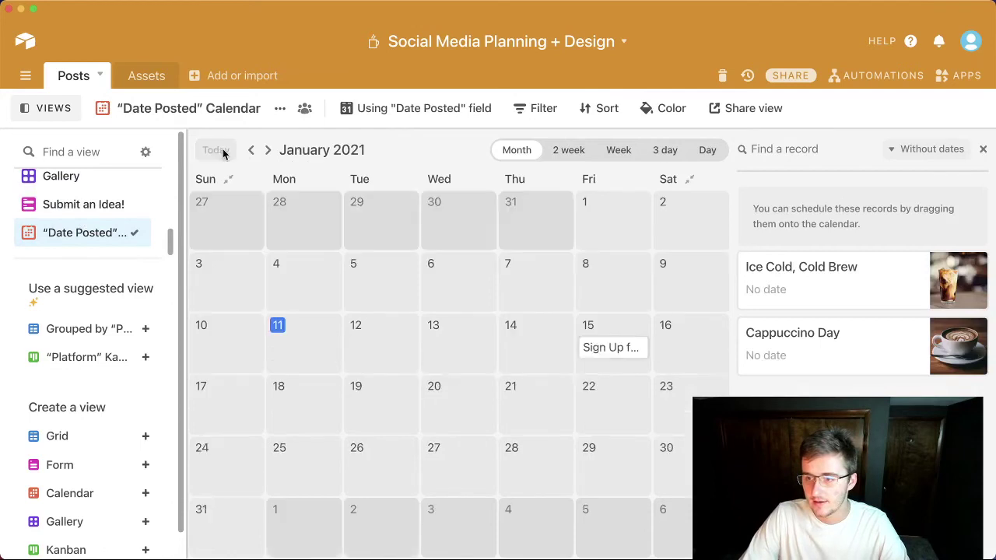